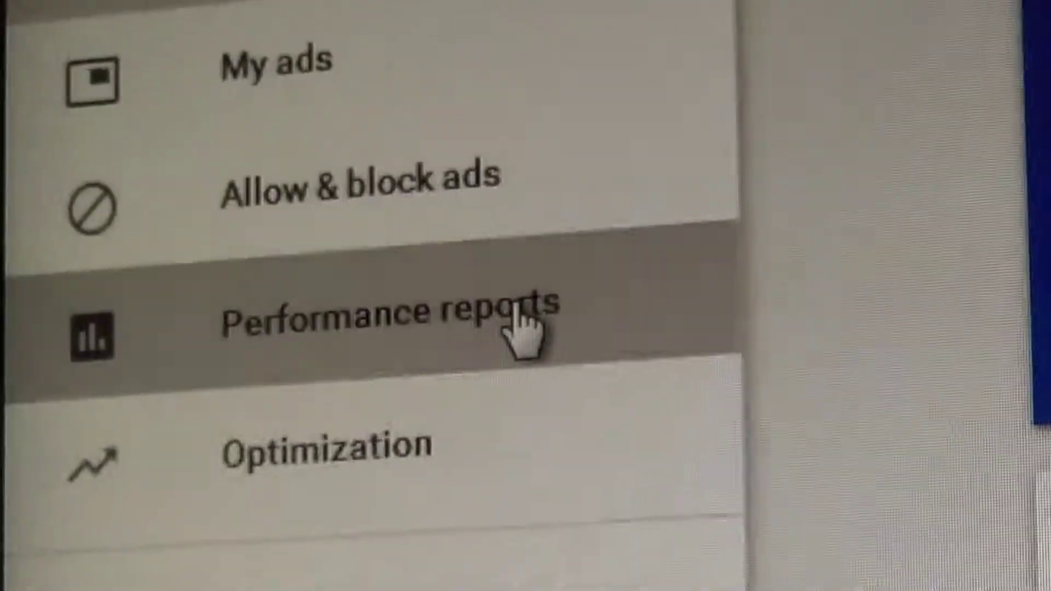
# Open the Products report from Common reports to show Hosted AdSense for Content earnings
pyautogui.click(518, 310)
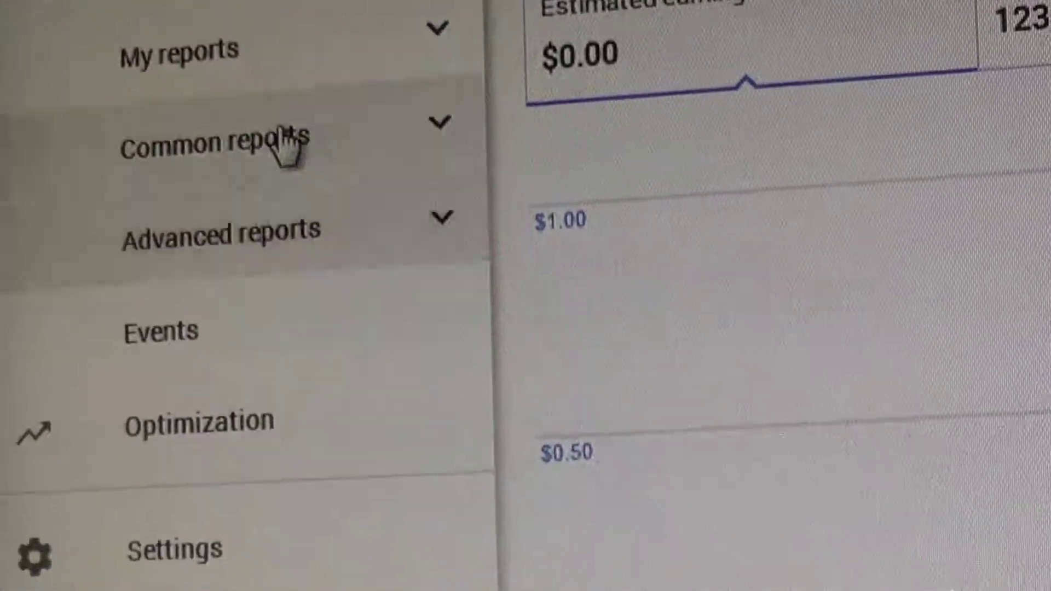
pyautogui.click(345, 248)
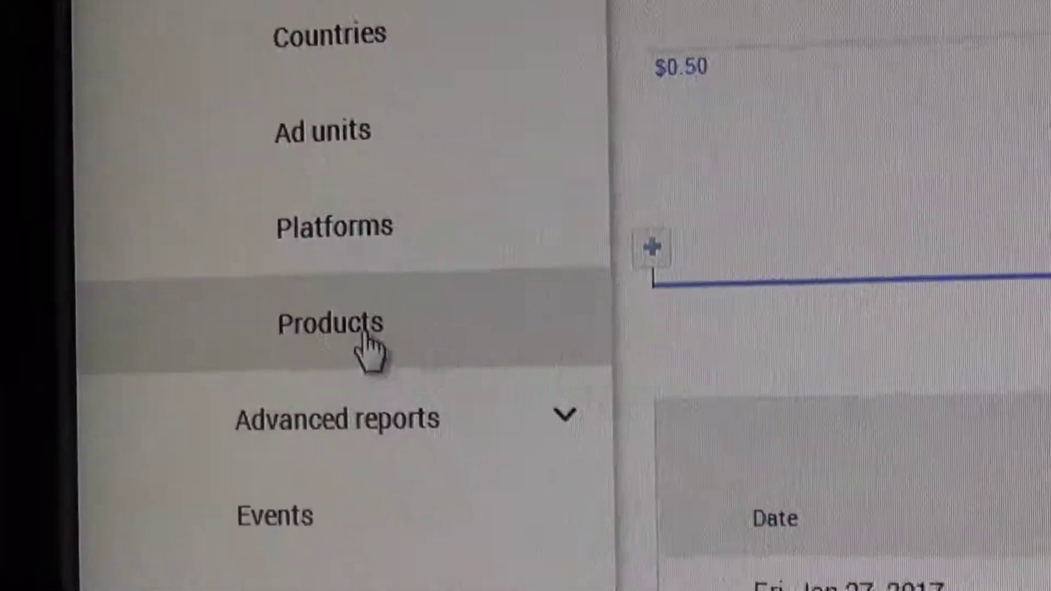
pyautogui.click(361, 335)
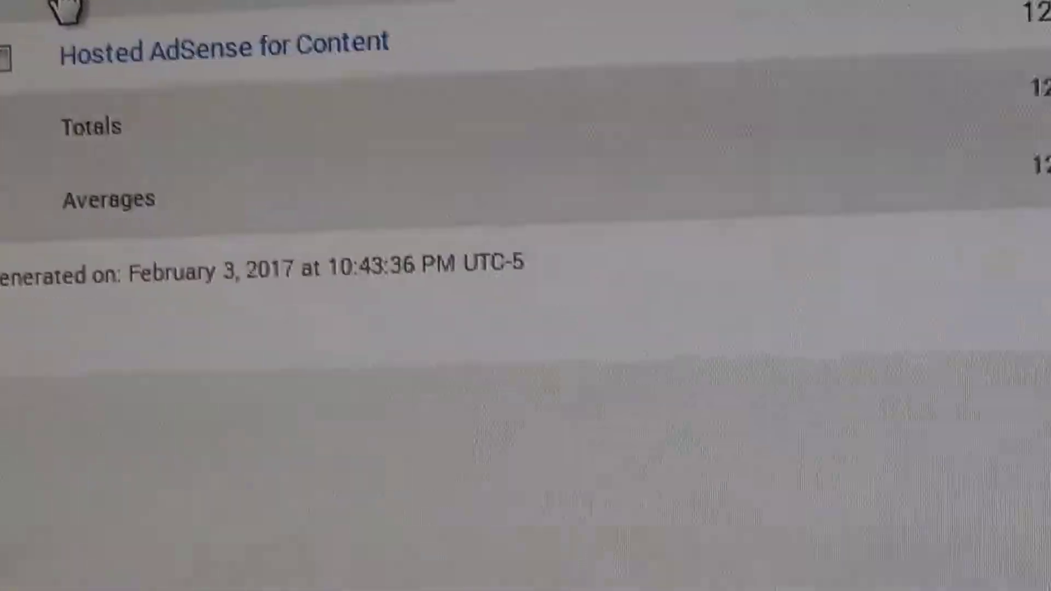